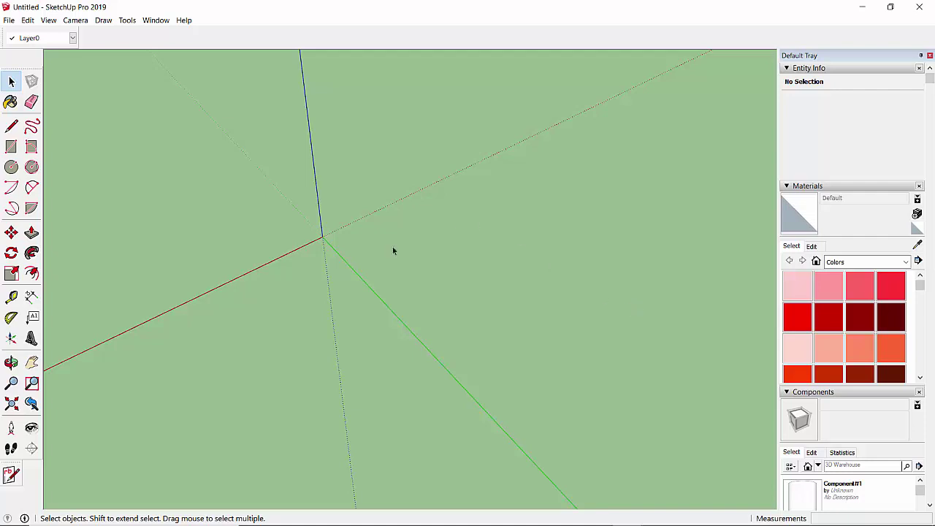
Step: Draw a test rectangle from the origin, check its face area, then delete it with its edges
scroll(276, 310, "down", 2)
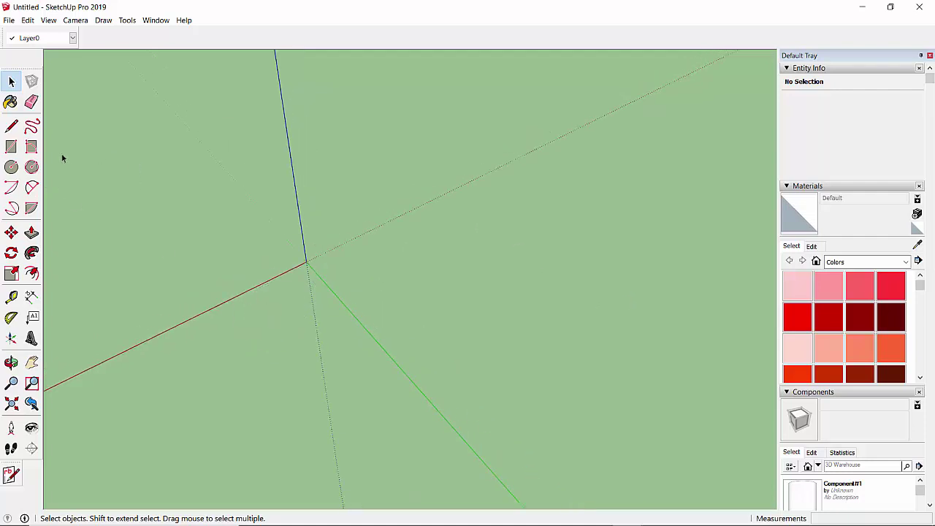
left_click(12, 148)
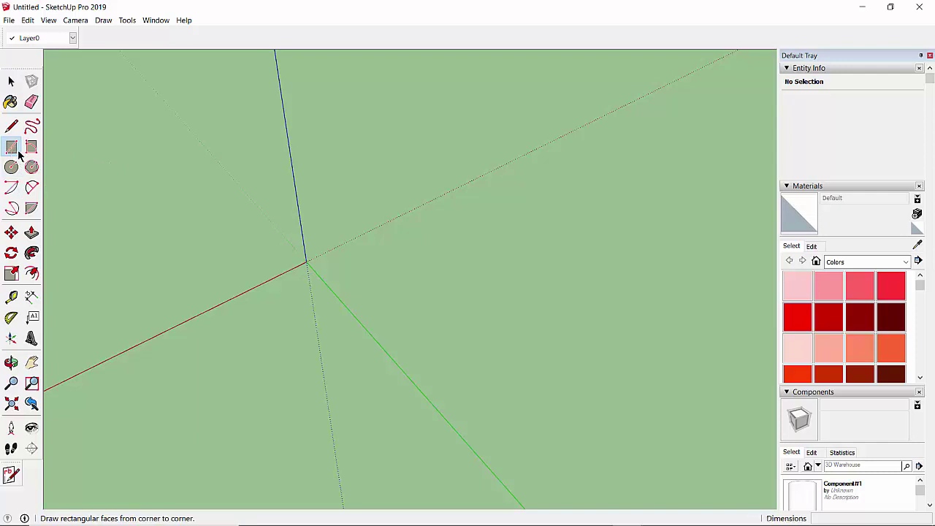
left_click(306, 261)
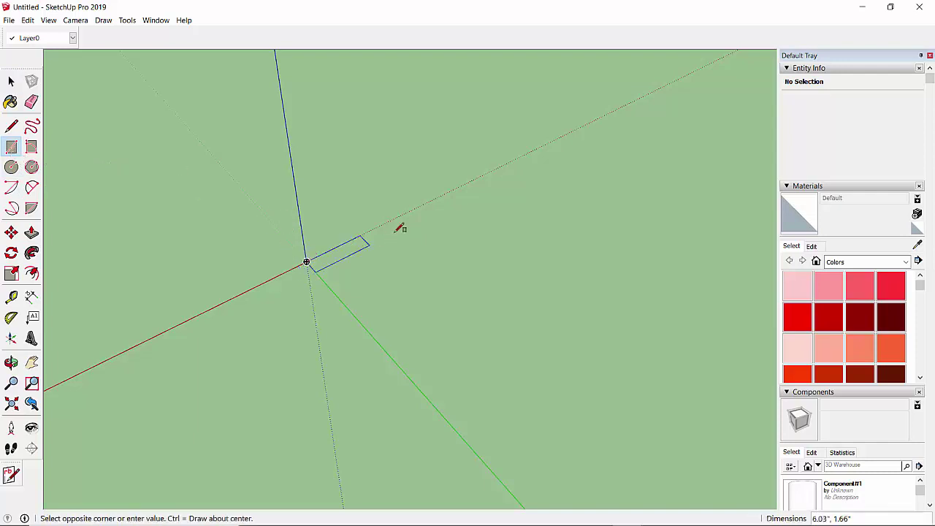
left_click(537, 241)
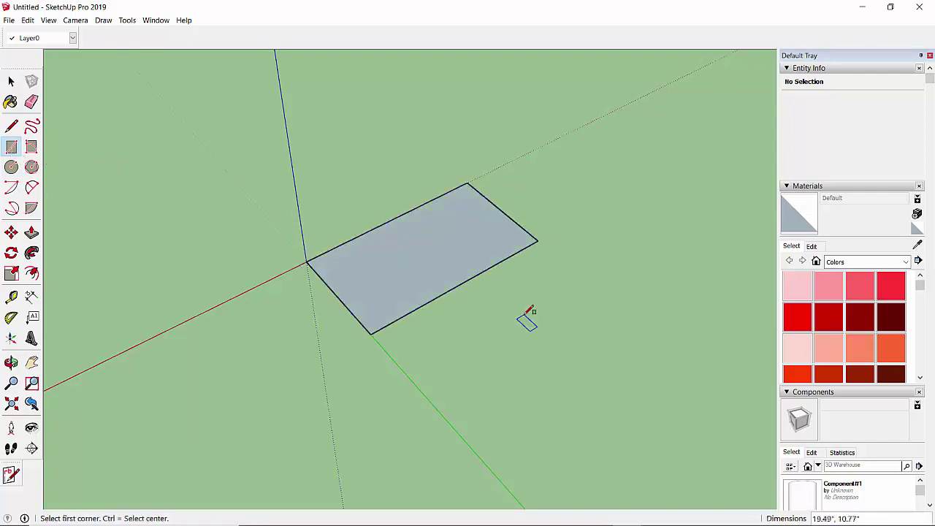
left_click(11, 81)
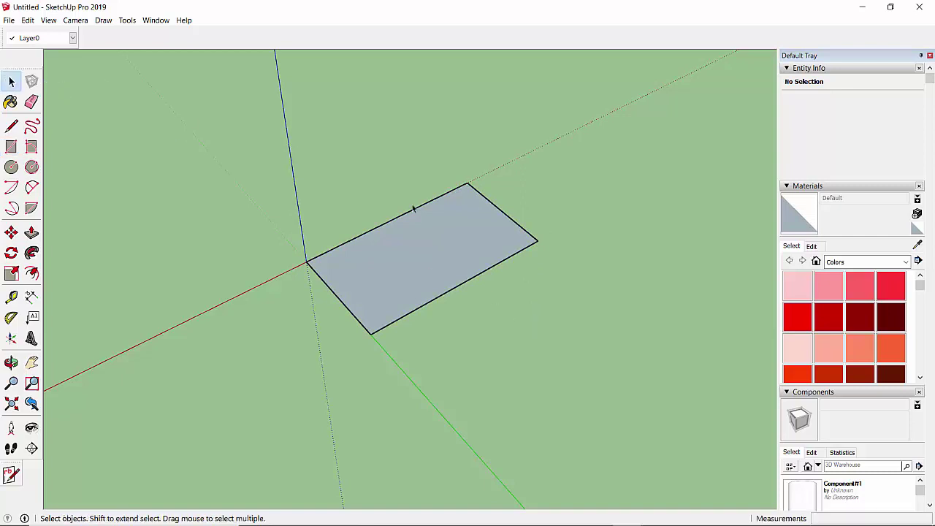
left_click(452, 237)
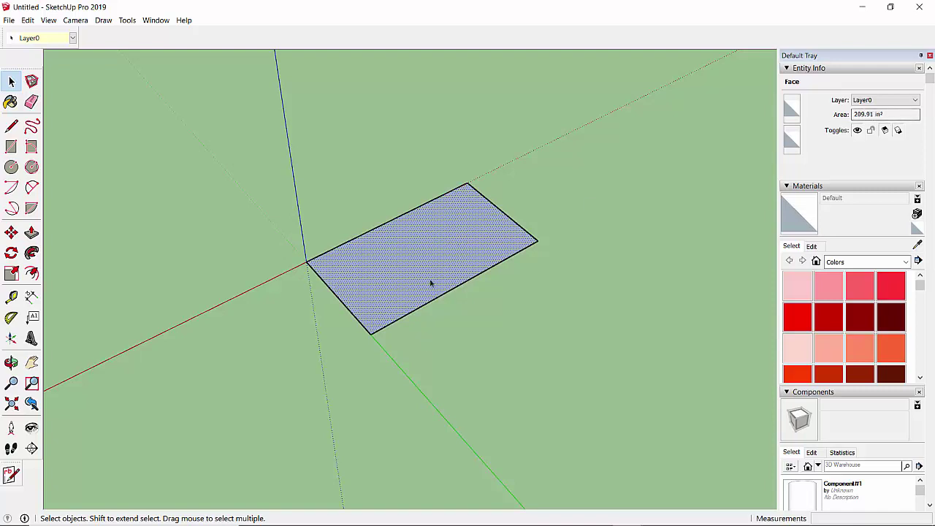
scroll(392, 267, "down", 2)
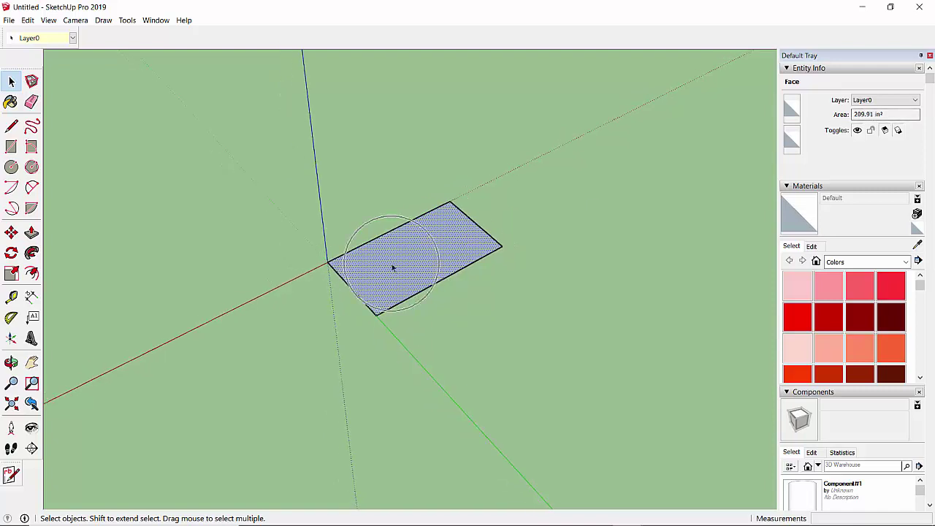
left_click_drag(551, 328, 394, 167)
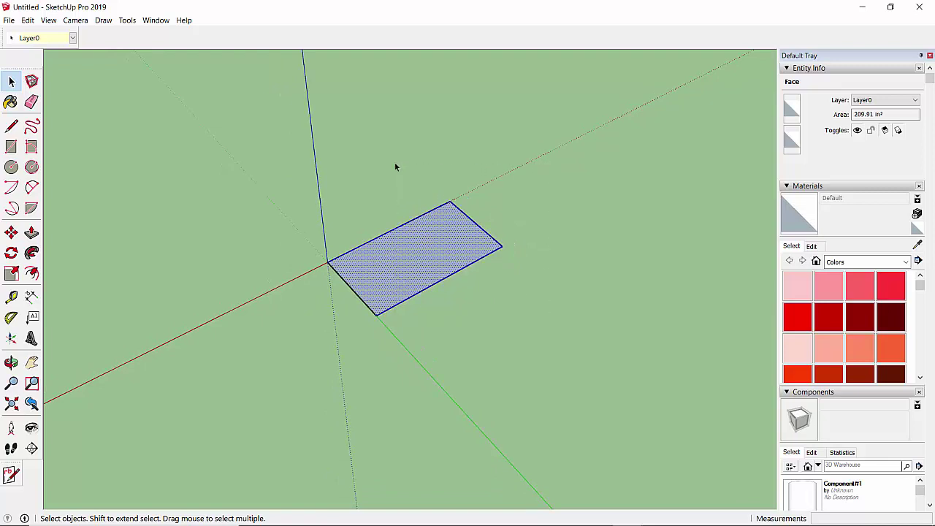
key("Delete")
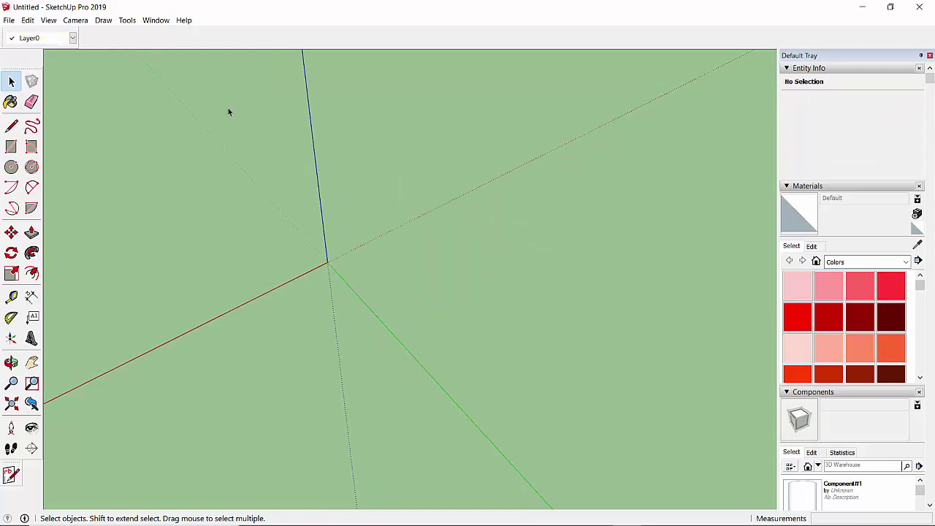
Step: Open the Ruby Code Editor from the Window menu and position it beside the model
left_click(157, 22)
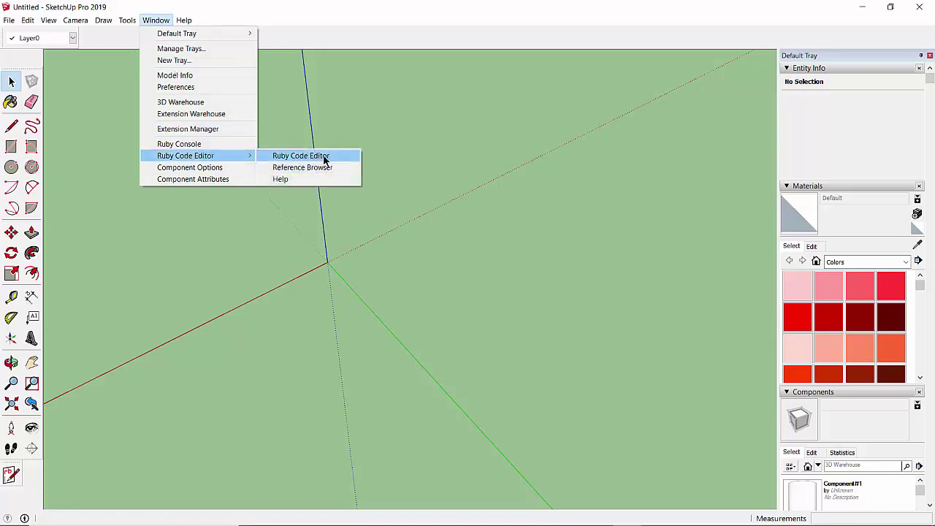
left_click(324, 156)
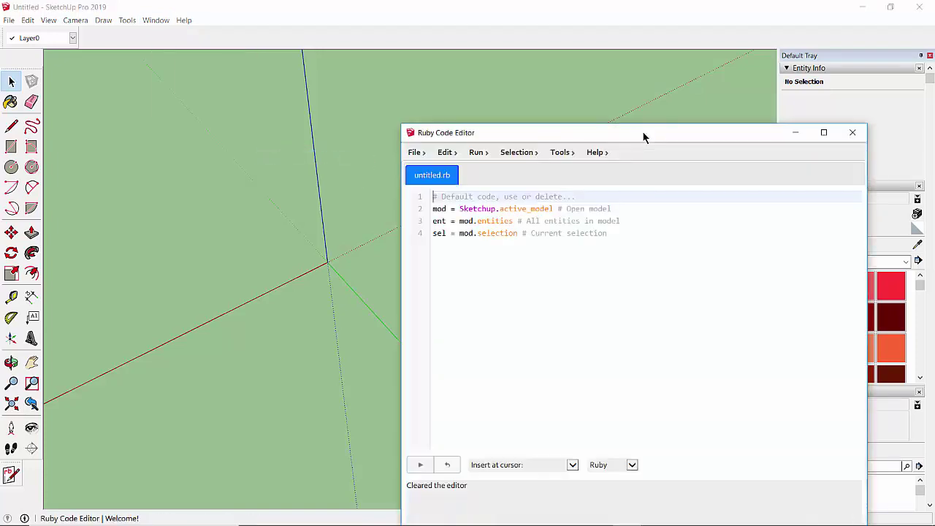
mouse_move(642, 131)
left_mouse_down()
mouse_move(322, 91)
mouse_move(735, 59)
left_mouse_up()
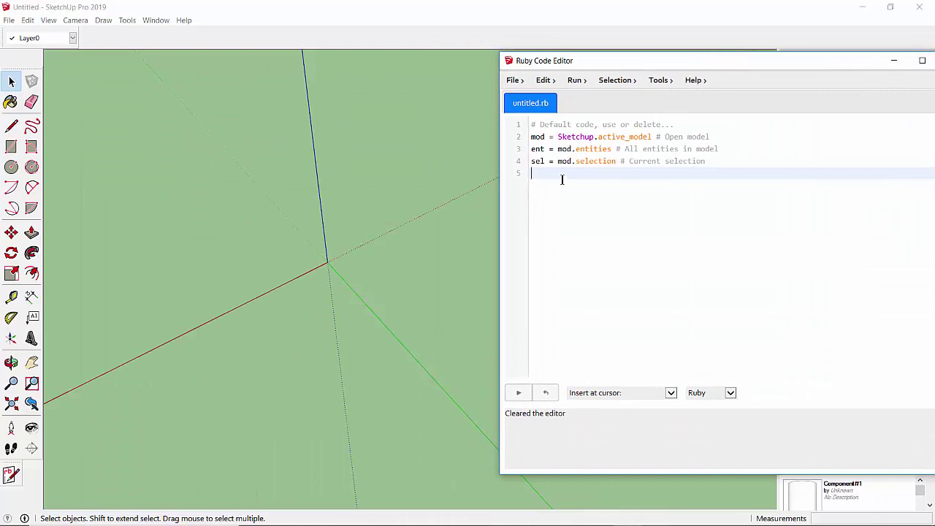
left_click_drag(620, 64, 509, 86)
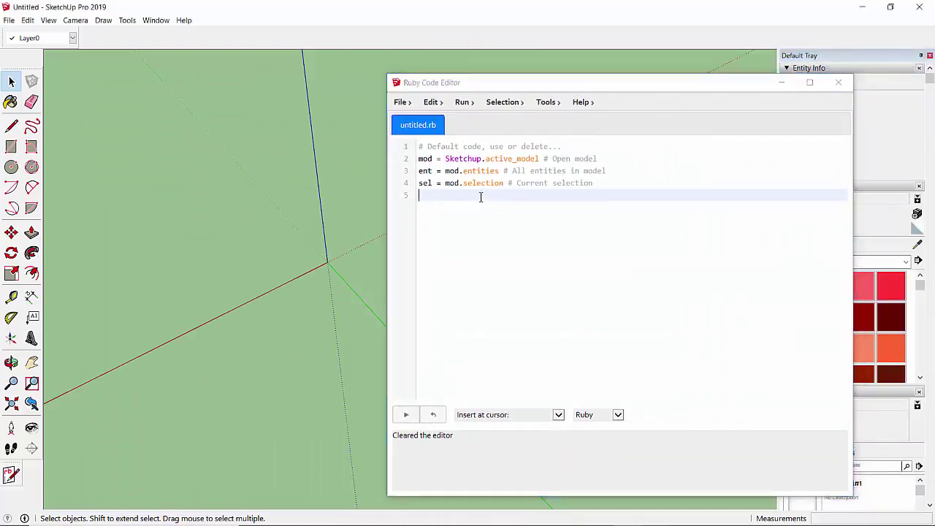
Step: Paste the rectangle-drawing code on a new line below the default script lines
key("Return")
left_click(479, 197)
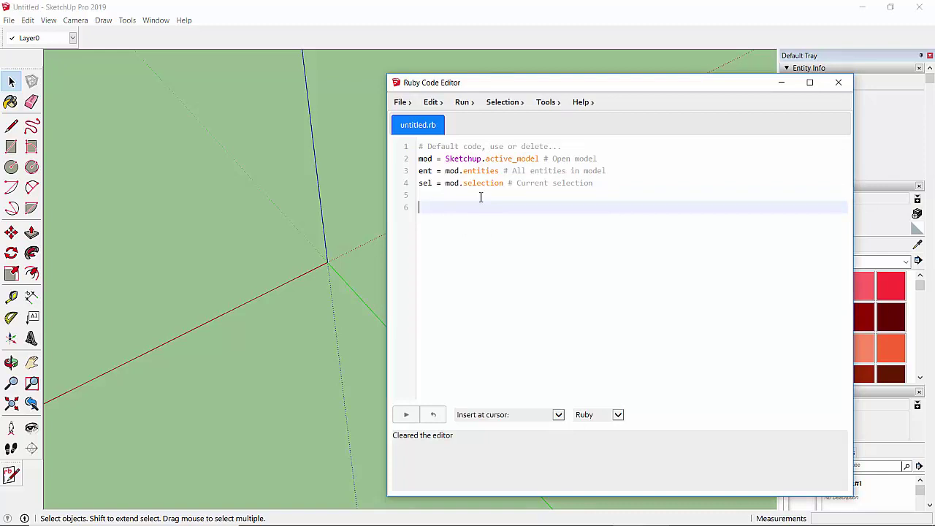
type("#rectangle pts=[] pts[0]=[0,0,0] pts[1]=[10,0,0] pts[2]=[10,20,0] pts[3]=[0,20,0] face1=ent.add_face(pts) area1=face1.area txt1=ent.add_text(\"Area=\" + area1.to_s,[5,10,0],[0,0,4])")
Step: Review the rectangle code and run the script to draw a 10×20 face labelled 'Area=200.0'
left_click(480, 205)
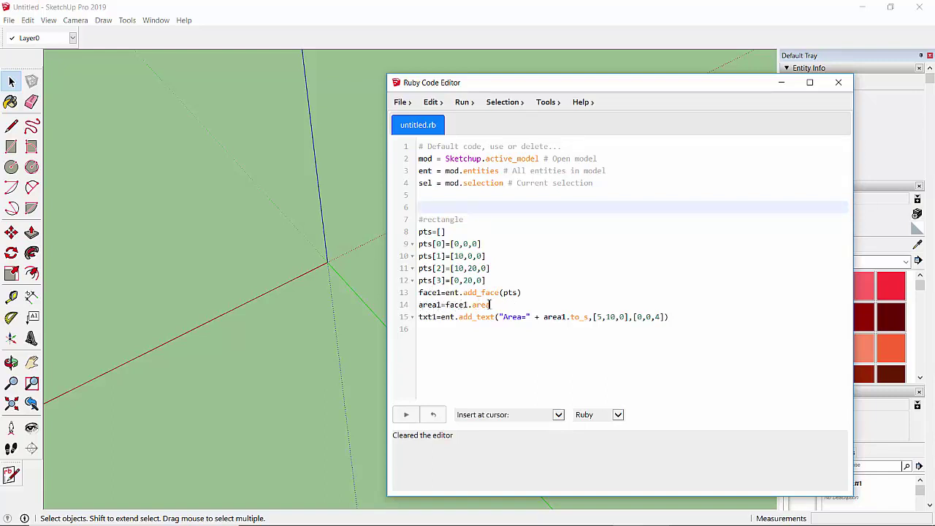
left_click(490, 304)
left_click(511, 263)
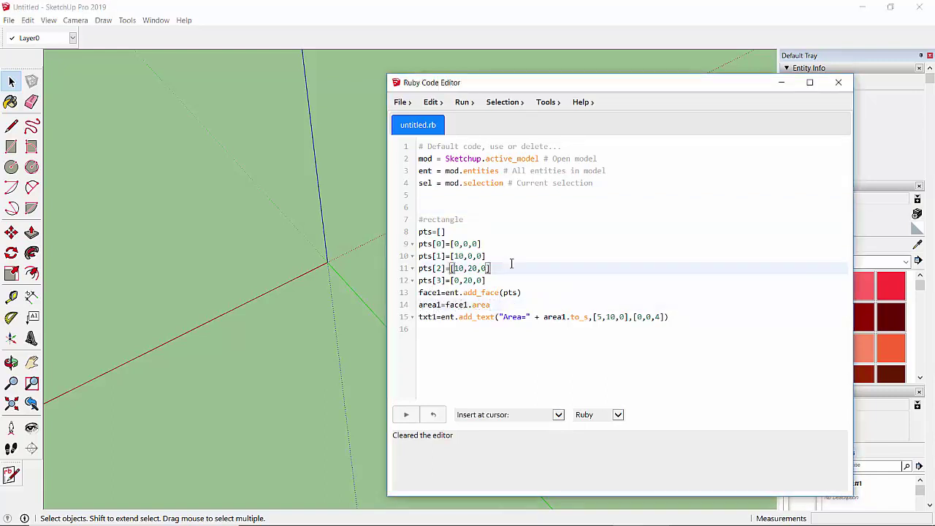
key("ctrl+Return")
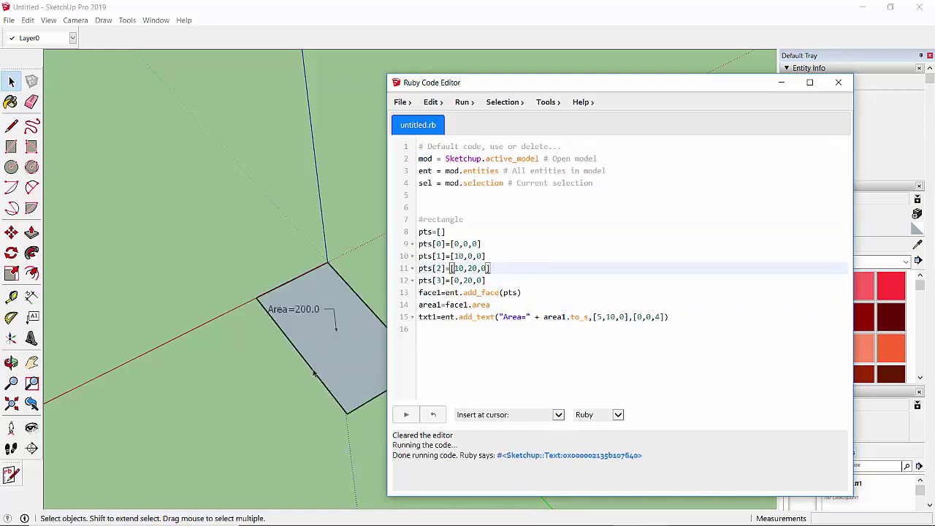
Step: Add blank lines after the area-label line 15 and shift the editor to uncover the rectangle
scroll(314, 374, "up", 2)
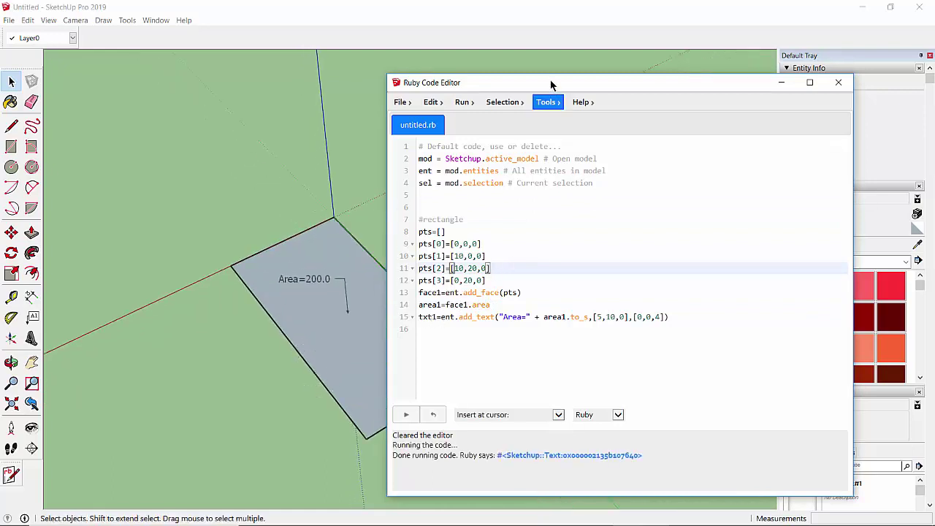
left_click_drag(557, 81, 630, 82)
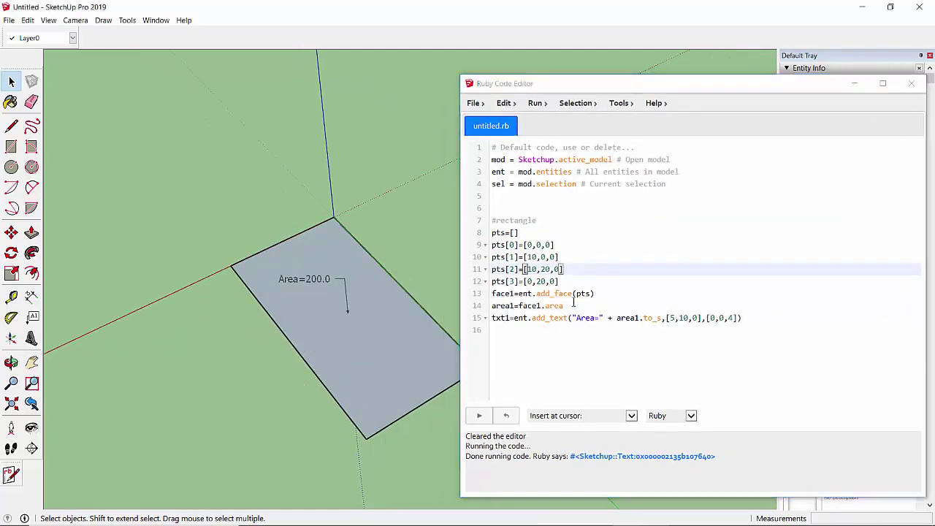
left_click(573, 305)
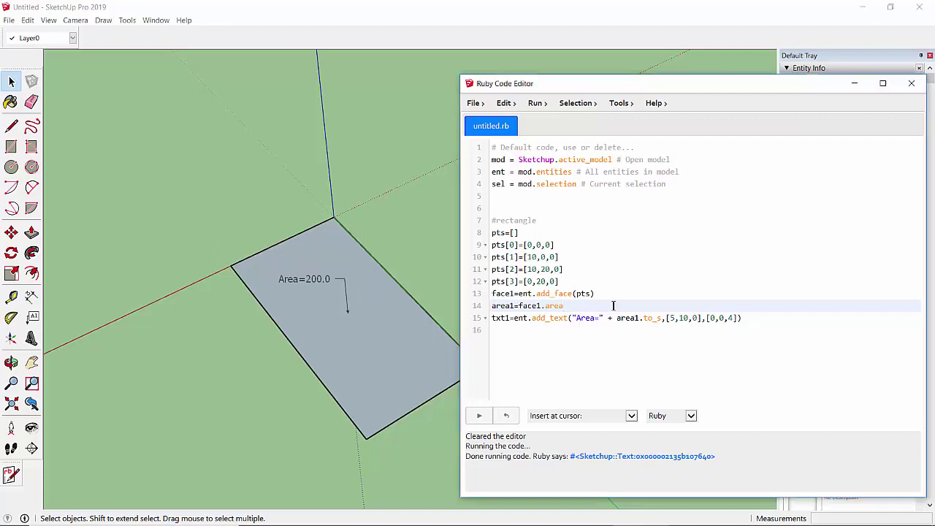
left_click_drag(629, 83, 355, 88)
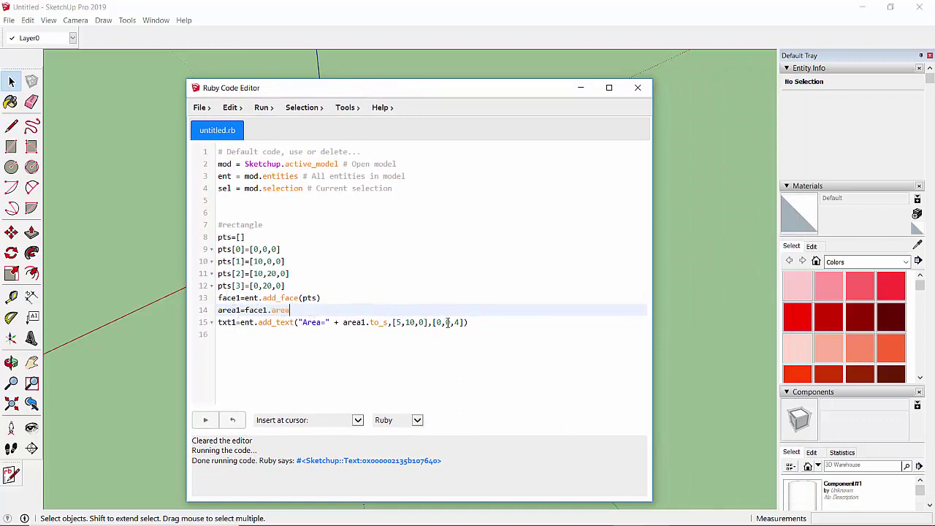
left_click(476, 321)
key("Return")
key("Return")
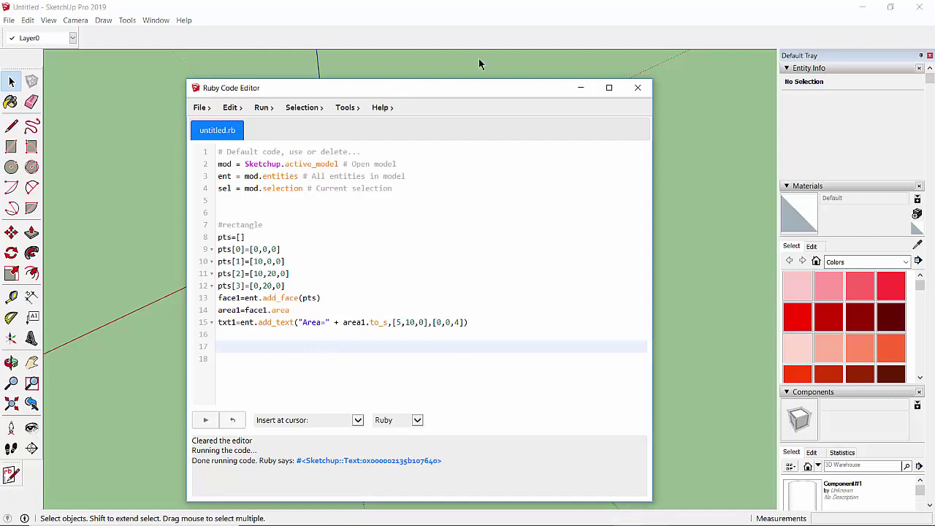
left_click_drag(478, 87, 657, 51)
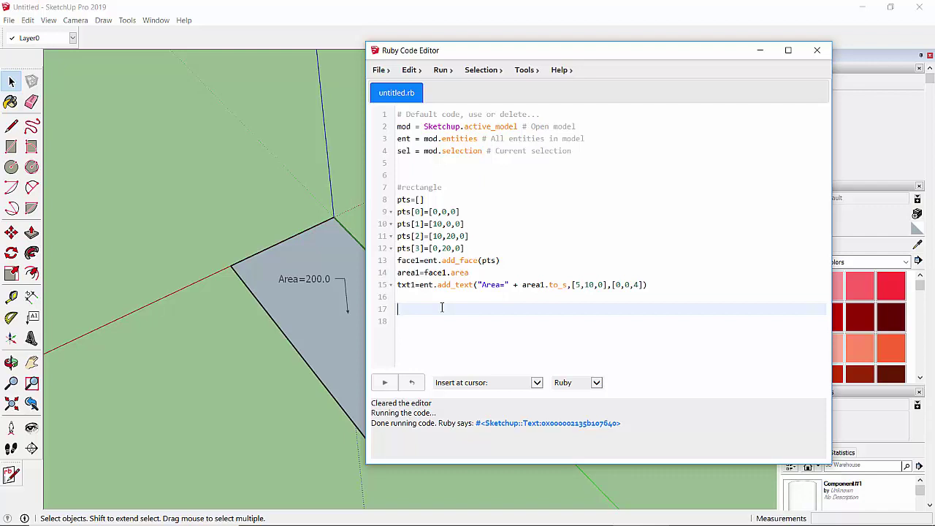
Step: Paste the circle code and run it, adding a radius-1 circle labelled 'Area=3.105828541230249'
type("#Circle center1=[0,0,0] vect1=[0,0,1] rad1=1 circle1=ent.add_circle(center1,vect1,rad1) face2=ent.add_face(circle1) area2=face2.area txt2=ent.add_text(\"Area=\" + area2.to_s,center1,[0,0,4])")
left_click(437, 263)
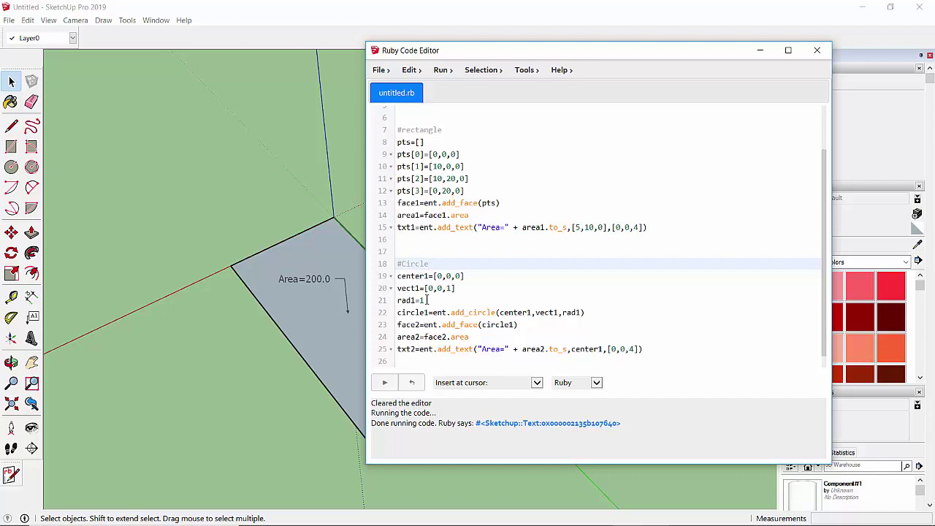
left_click(473, 301)
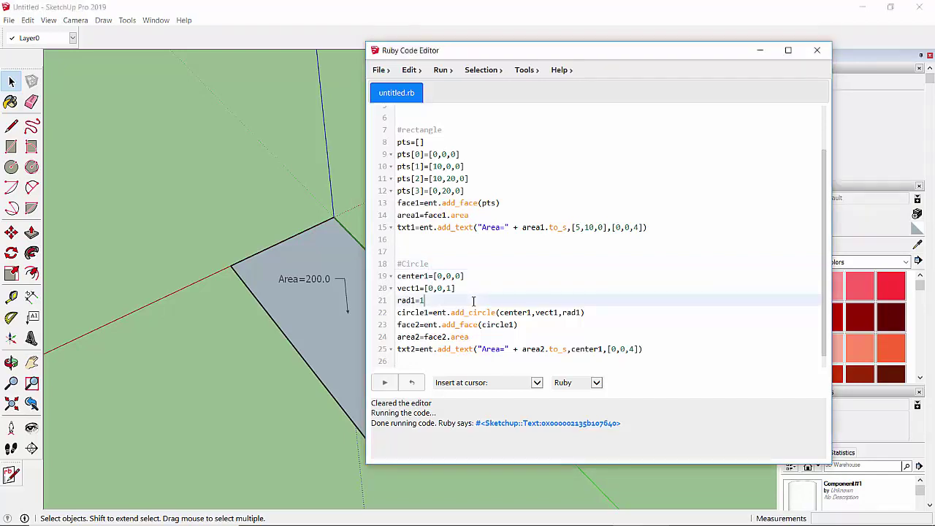
key("ctrl+r")
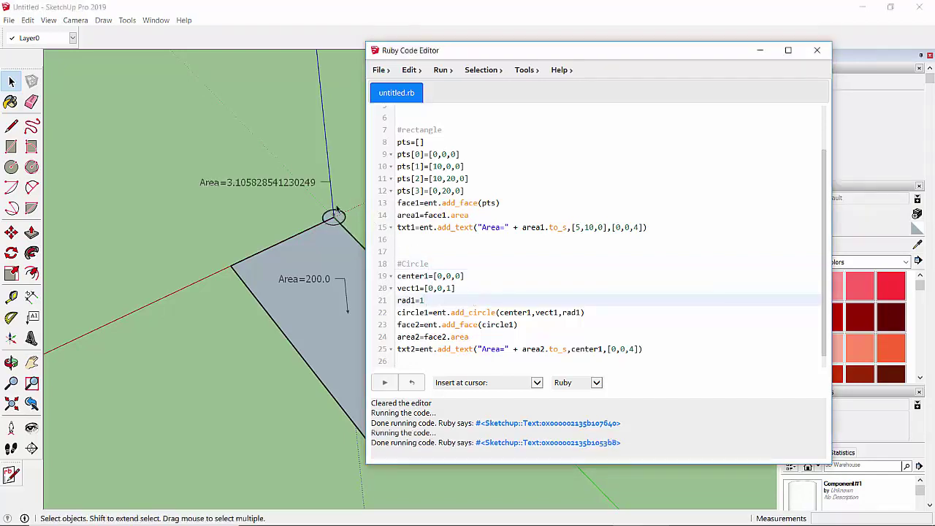
scroll(369, 219, "up", 2)
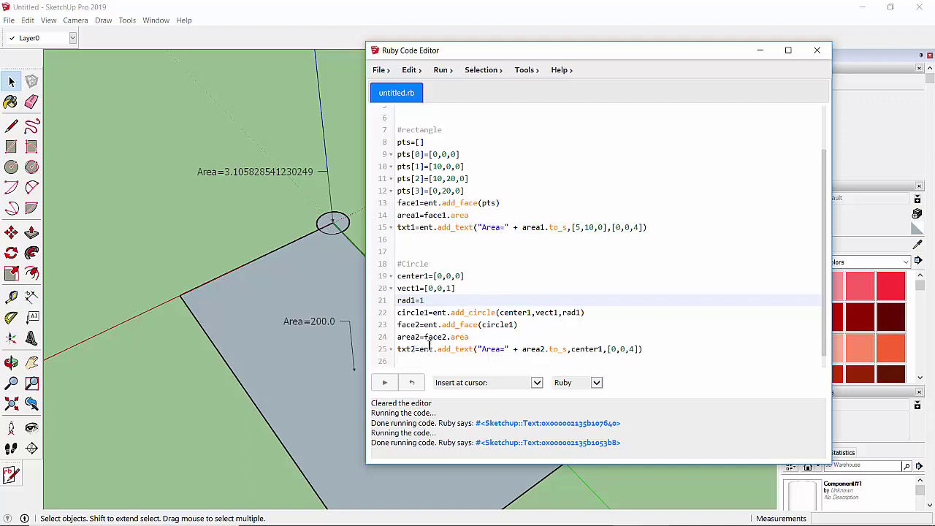
left_click(484, 337)
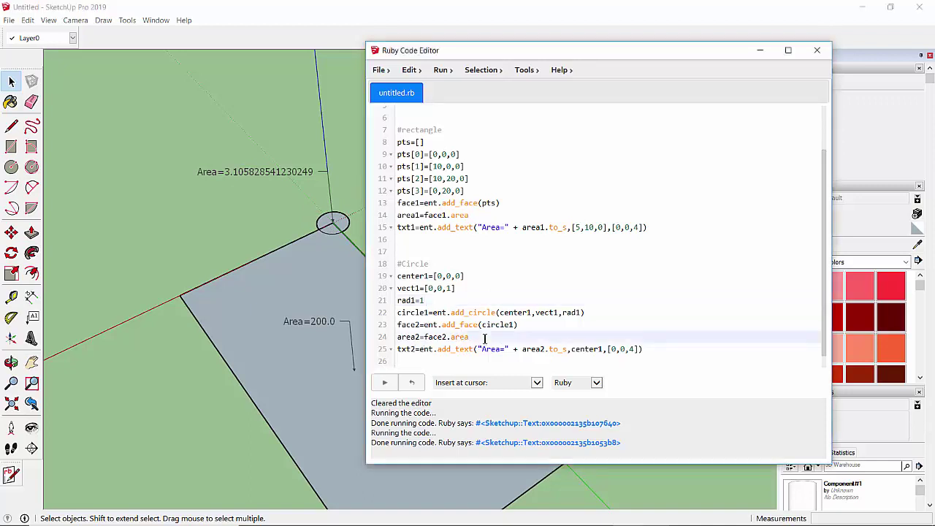
left_click(462, 301)
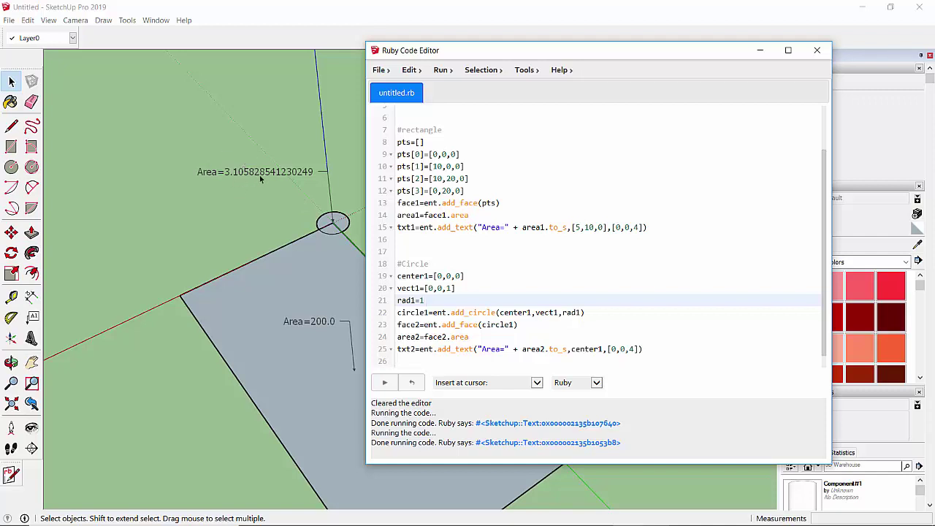
Step: Zoom the viewport in and out on the labelled circle to inspect it
scroll(344, 222, "up", 1)
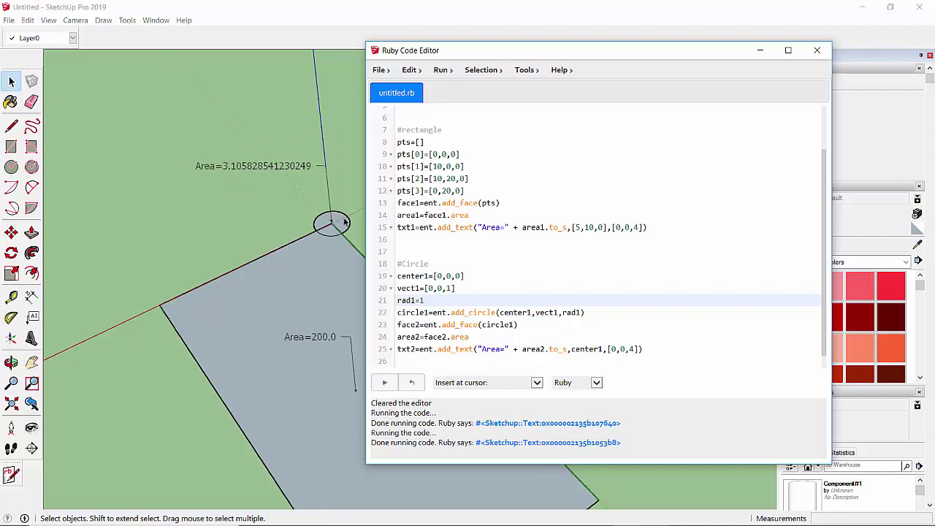
scroll(344, 222, "up", 2)
scroll(344, 221, "up", 2)
scroll(345, 222, "up", 2)
scroll(343, 219, "up", 1)
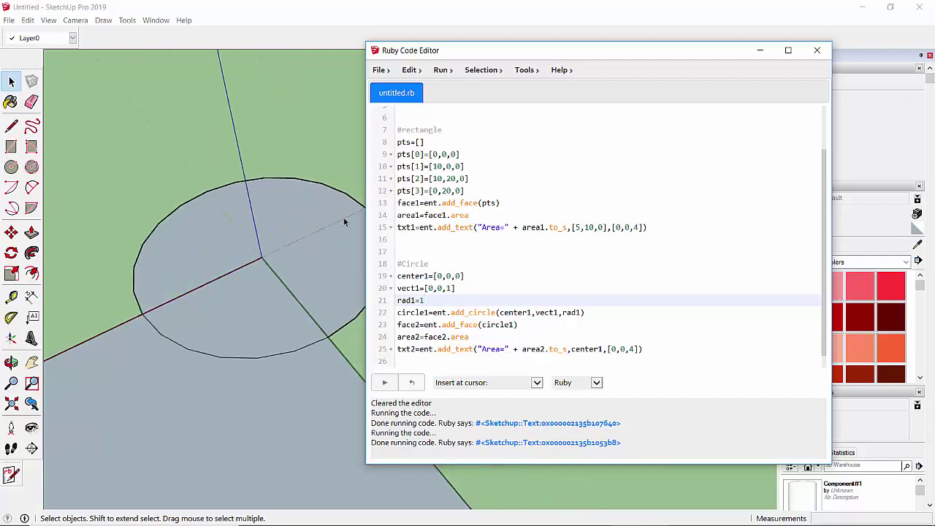
scroll(344, 219, "up", 2)
scroll(310, 167, "up", 2)
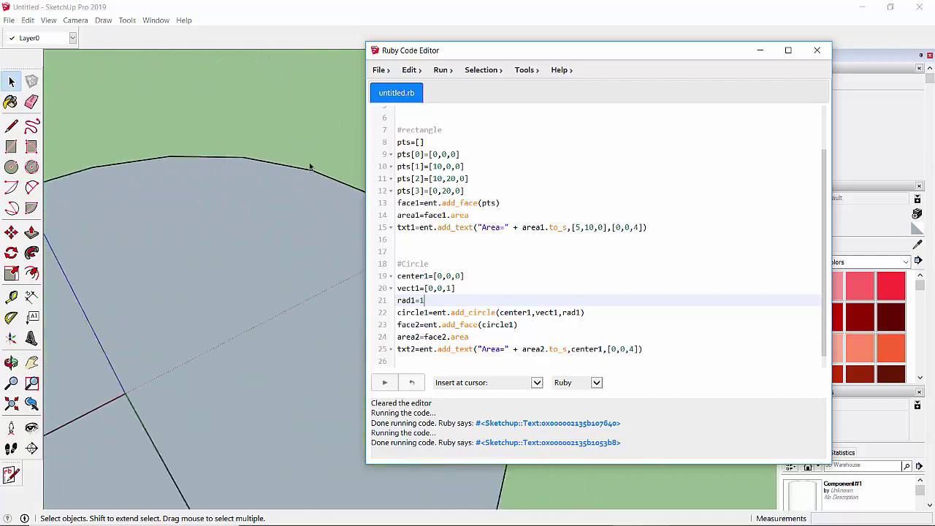
scroll(309, 167, "up", 1)
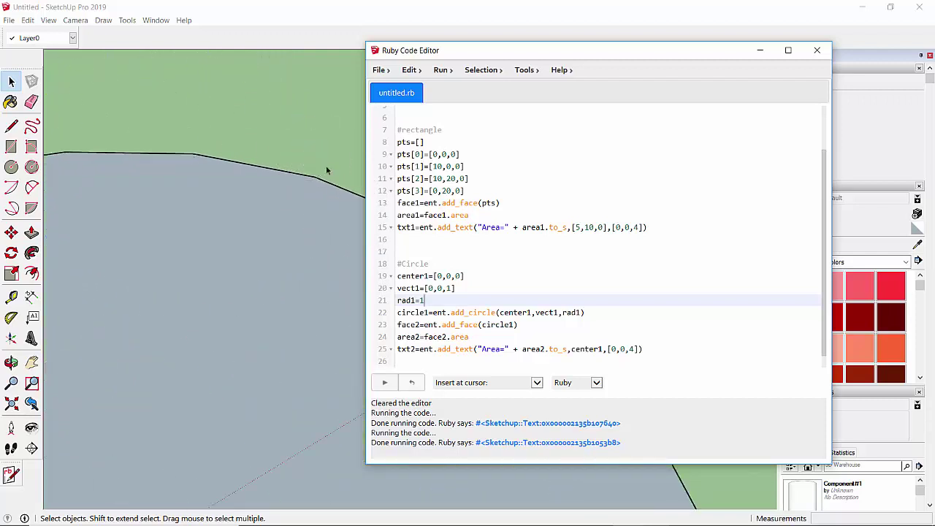
scroll(258, 189, "down", 1)
scroll(258, 189, "down", 1)
scroll(259, 190, "down", 1)
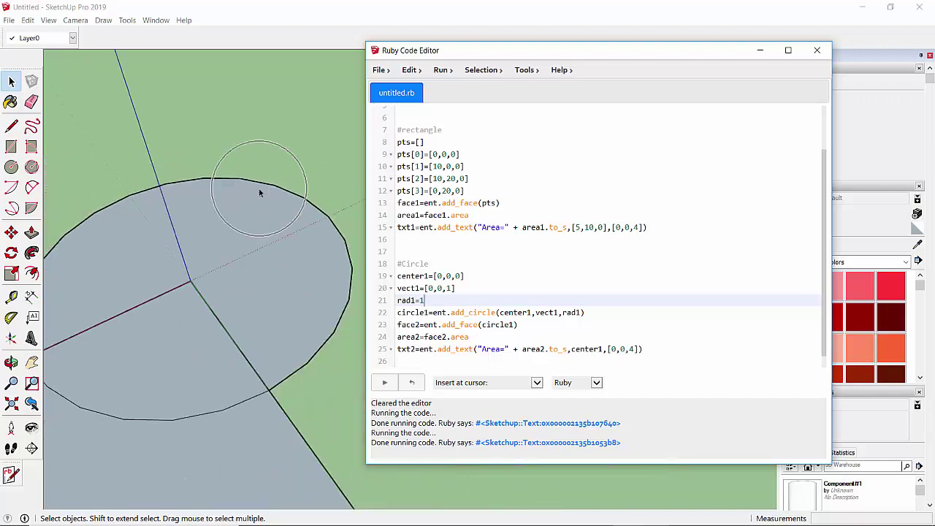
scroll(258, 189, "down", 1)
scroll(258, 190, "down", 1)
scroll(259, 191, "down", 1)
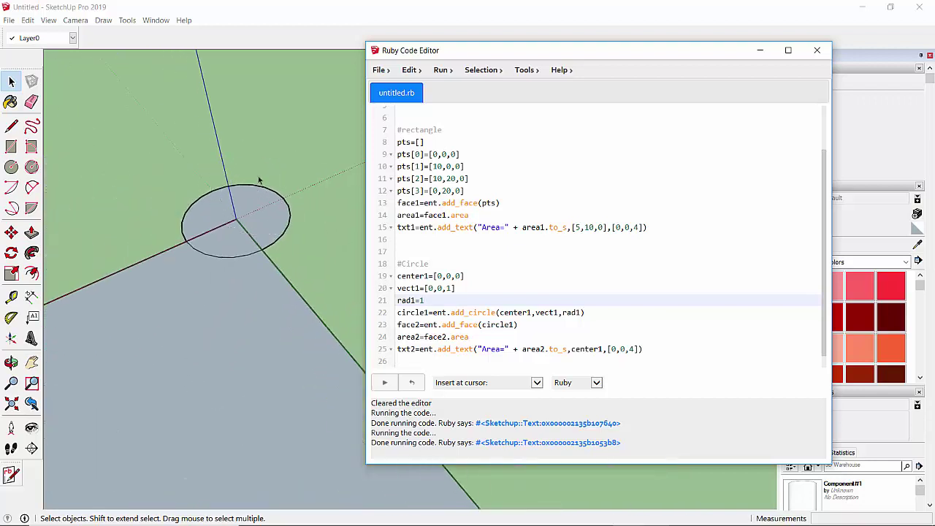
scroll(259, 181, "down", 1)
scroll(259, 180, "up", 1)
scroll(258, 179, "up", 1)
scroll(259, 179, "up", 1)
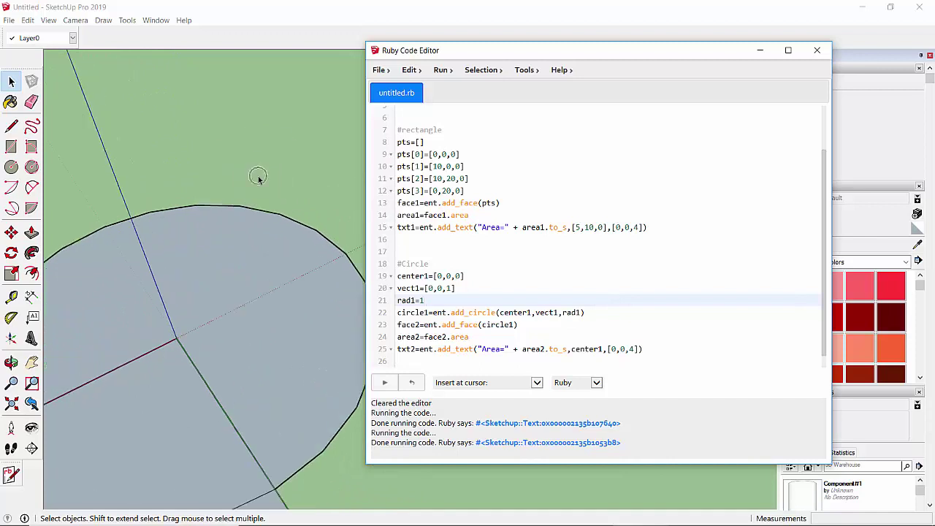
scroll(258, 209, "up", 1)
scroll(258, 210, "up", 1)
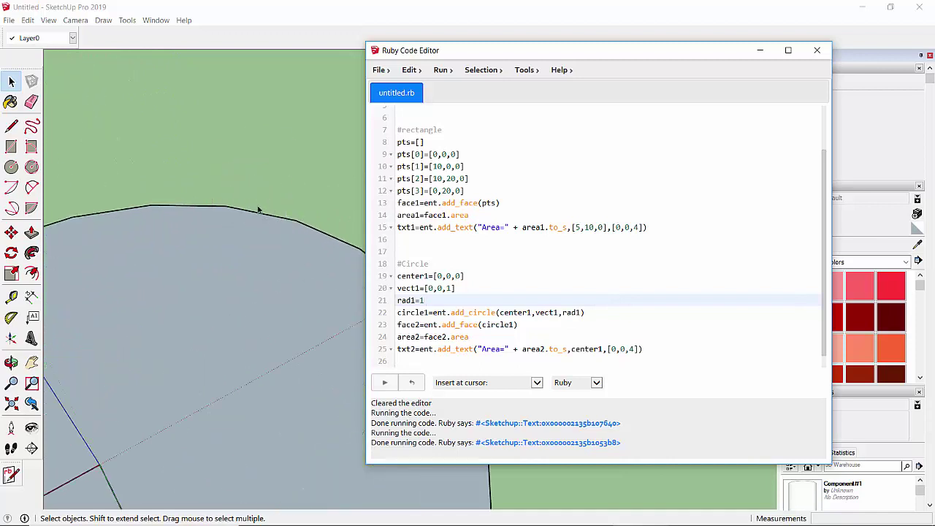
scroll(257, 210, "up", 1)
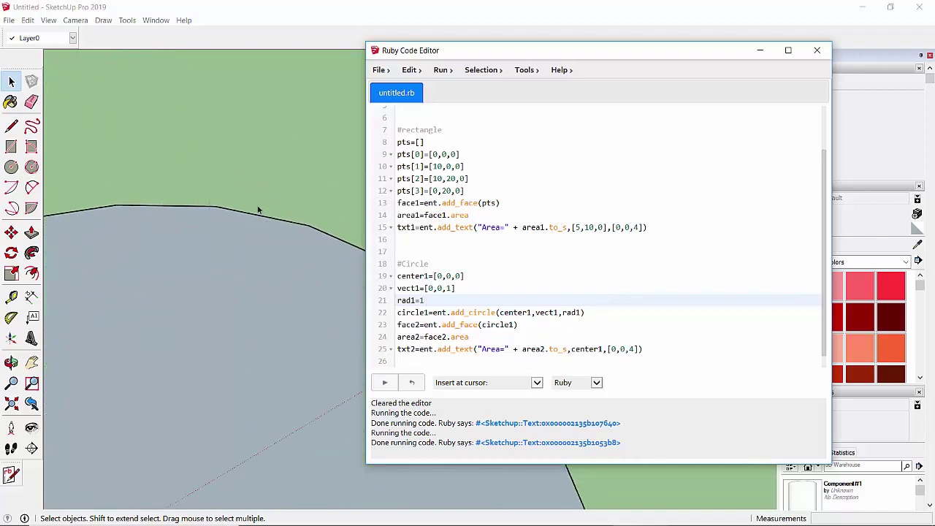
scroll(258, 209, "down", 1)
scroll(258, 209, "down", 1)
scroll(257, 210, "down", 1)
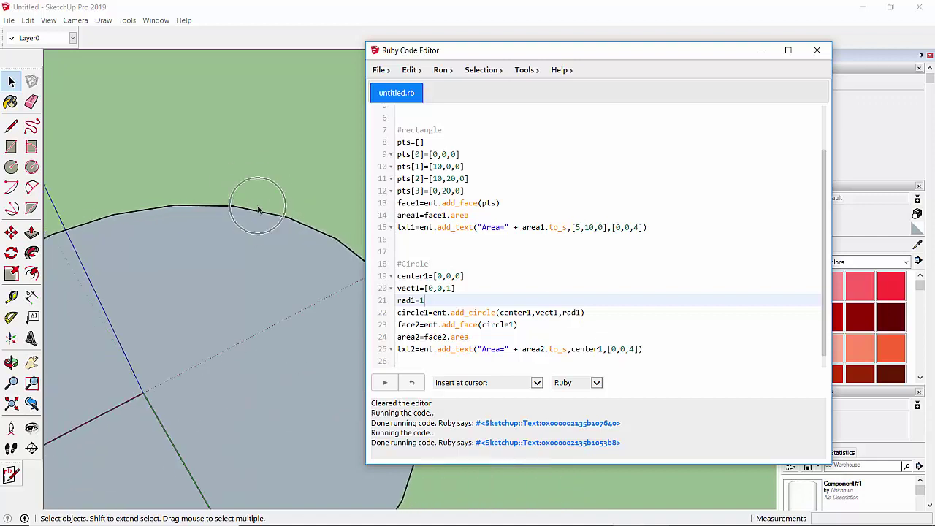
scroll(258, 210, "down", 1)
scroll(258, 209, "down", 1)
scroll(204, 407, "down", 1)
scroll(203, 407, "down", 1)
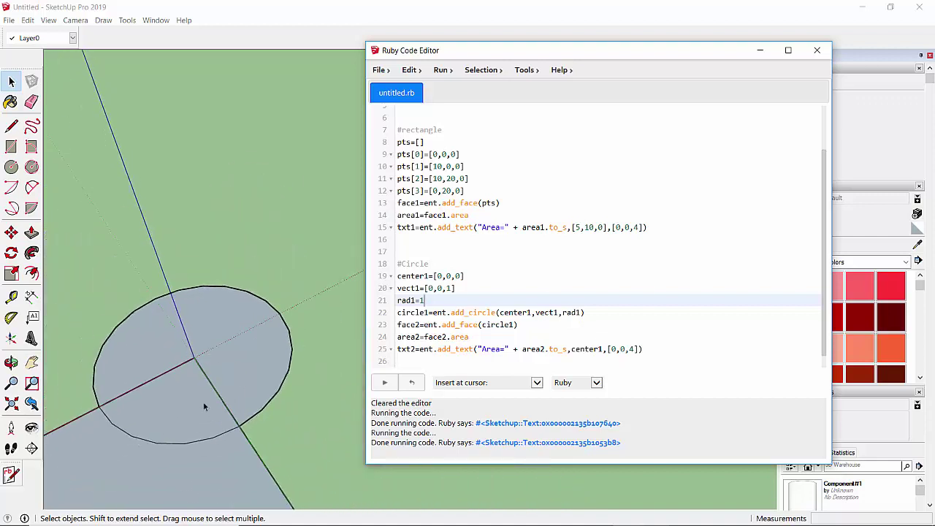
scroll(203, 407, "down", 1)
scroll(306, 335, "down", 1)
scroll(305, 336, "down", 1)
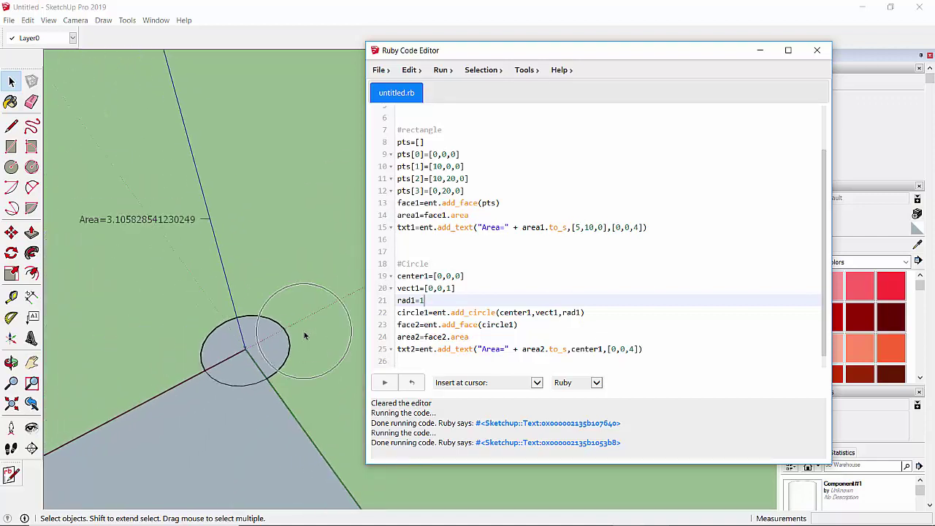
scroll(305, 335, "down", 1)
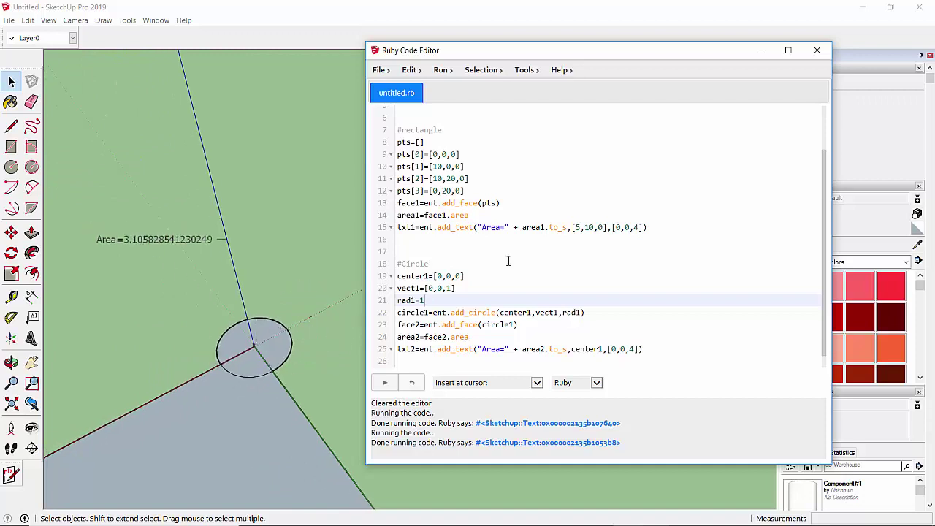
Step: Add an empty line 27 at the end of the script, below the circle-label code
key("Down")
key("Down")
key("Down")
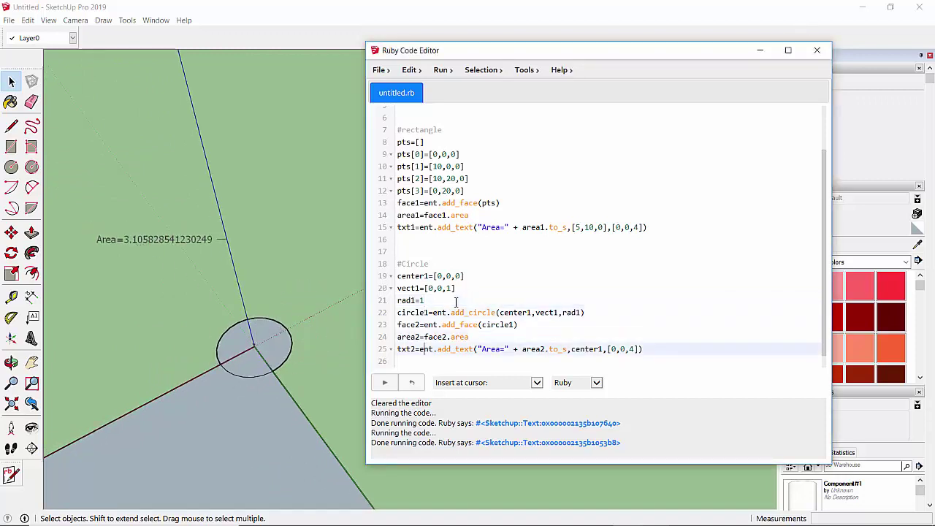
key("Down")
key("Return")
scroll(327, 248, "down", 1)
scroll(328, 248, "down", 2)
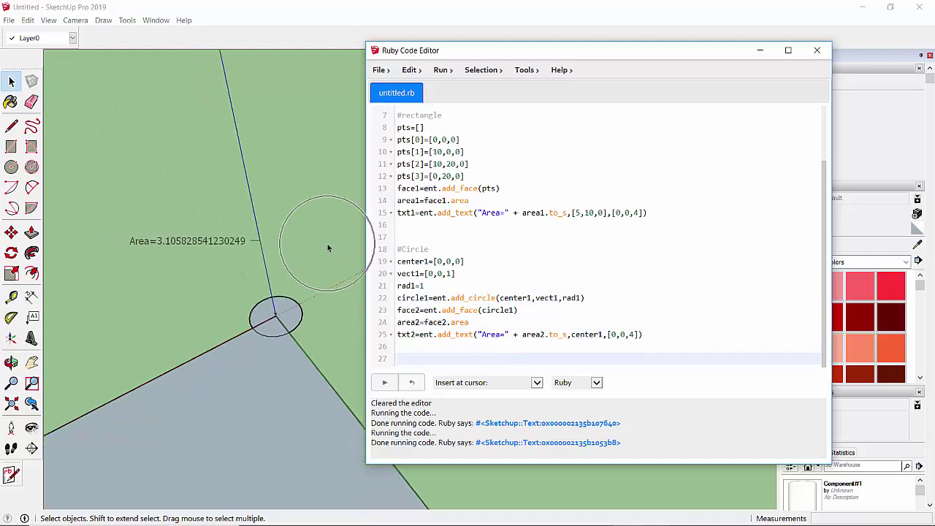
scroll(328, 249, "down", 1)
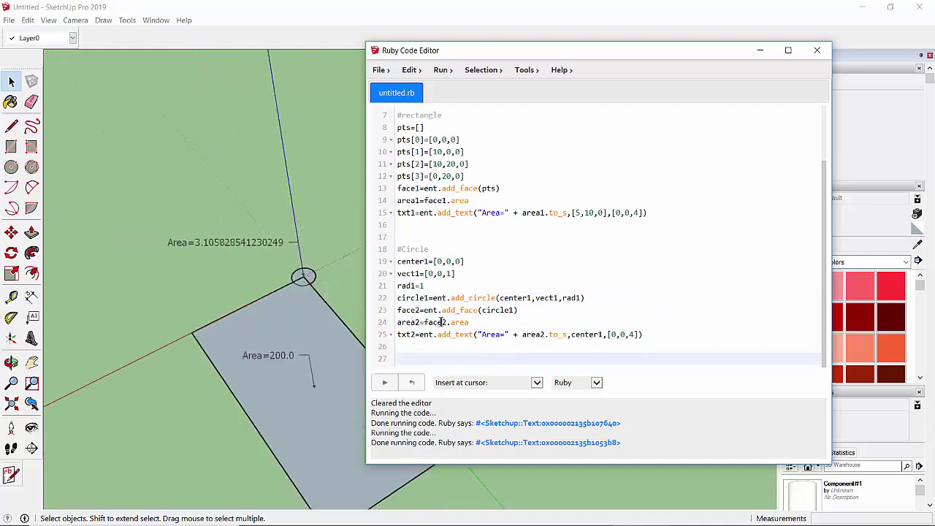
left_click(479, 322)
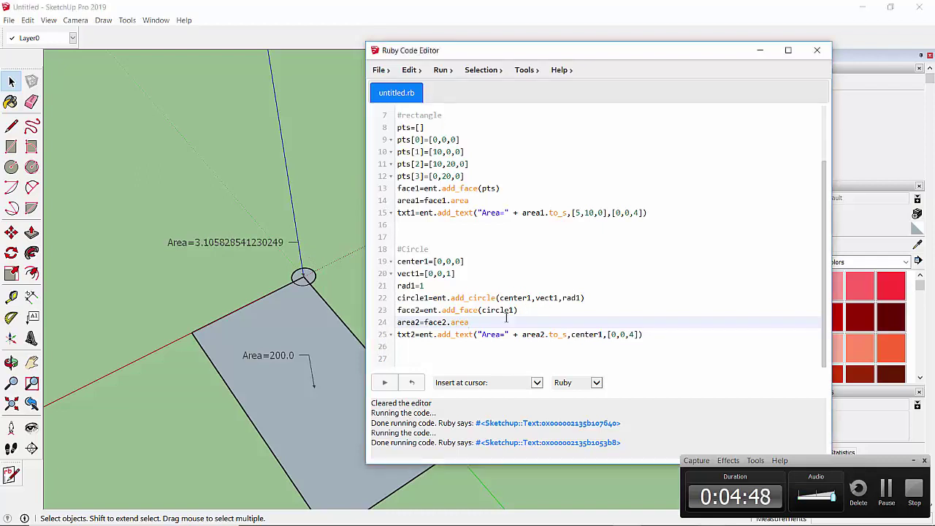
key("Down")
key("Up")
key("Up")
key("Up")
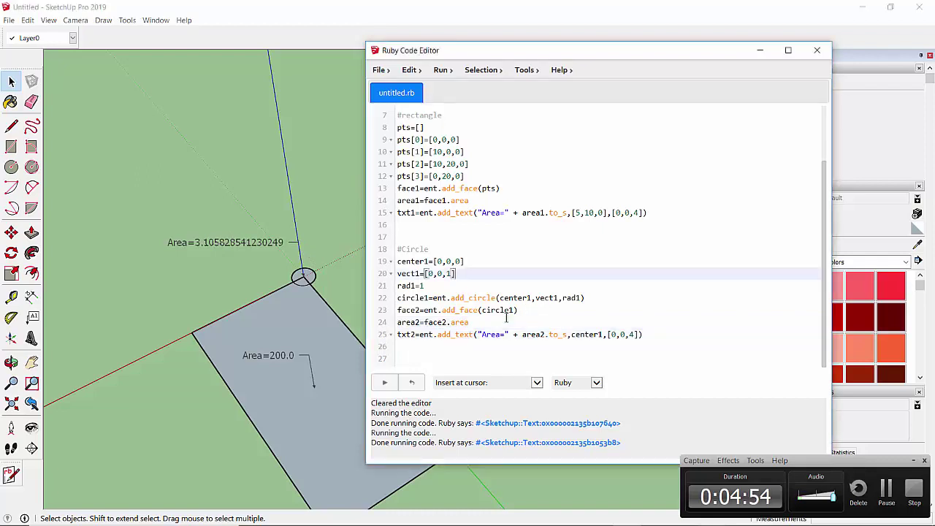